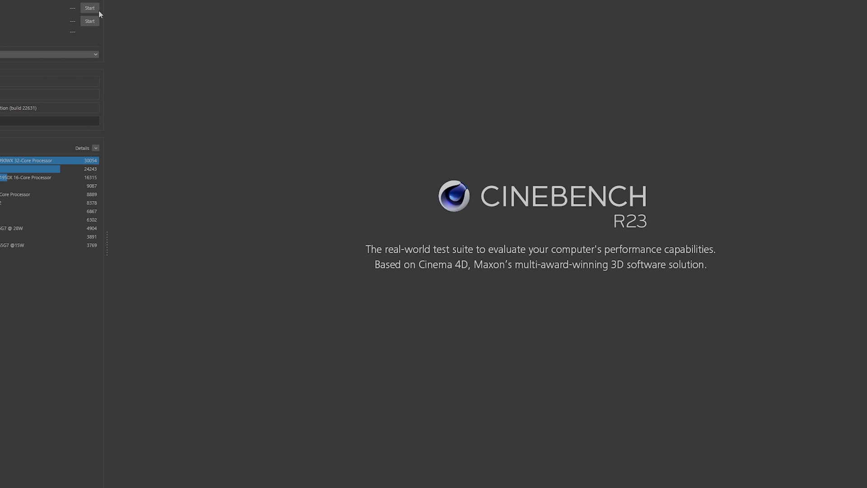
Step: Open Windows Security's Virus & threat protection settings and scroll to the sample submission and Tamper Protection options
left_click(99, 10)
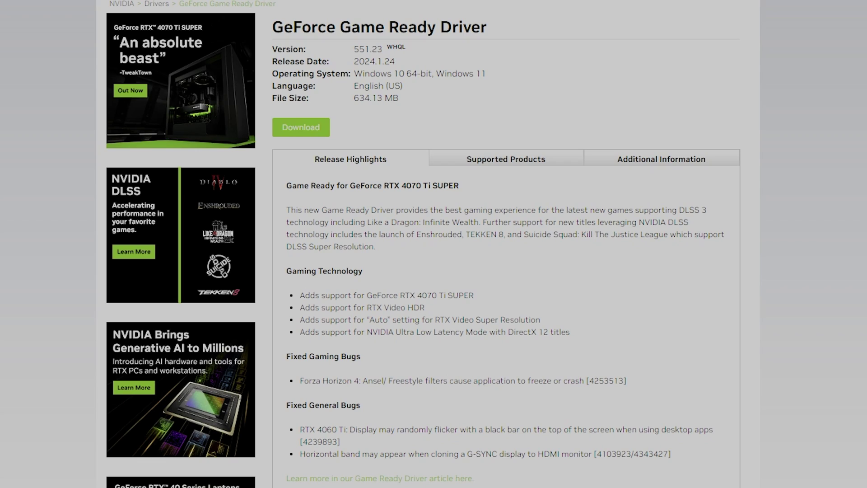
left_click(300, 131)
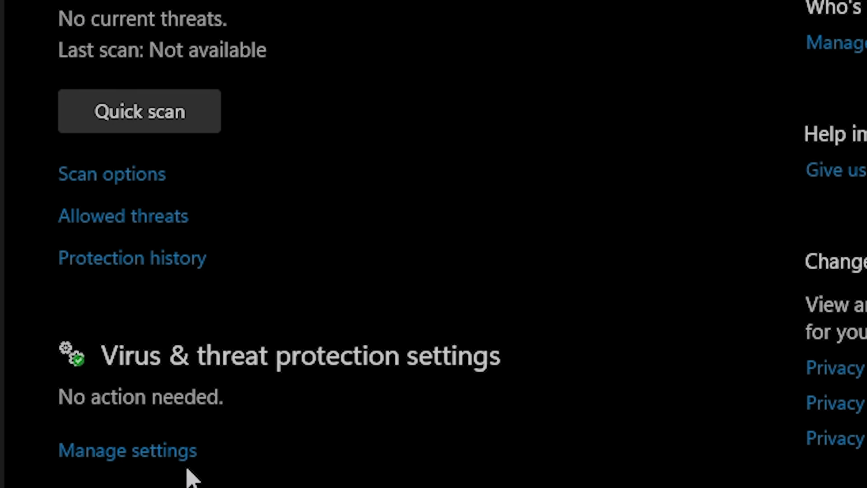
left_click(172, 452)
scroll(433, 244, "down", 5)
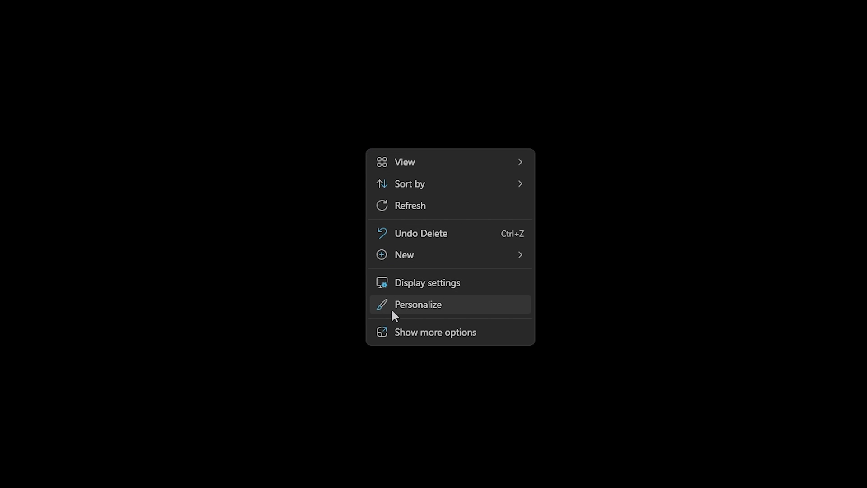
Step: Open NVIDIA Control Panel from the desktop menu, set global Shader Cache Size to Disabled, and apply
left_click(402, 336)
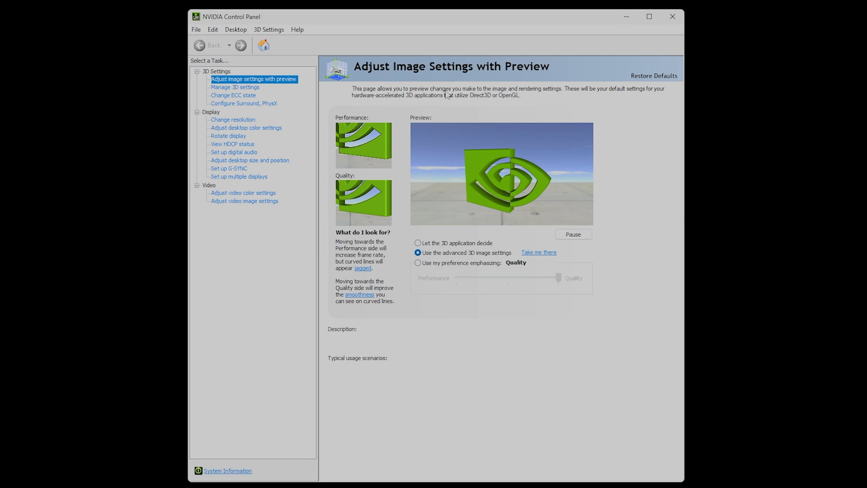
left_click(251, 88)
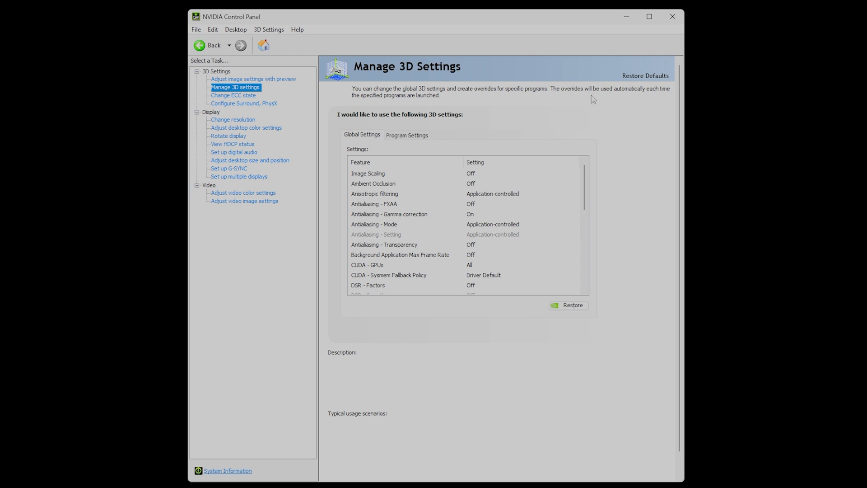
left_click_drag(586, 176, 589, 231)
scroll(590, 230, "down", 5)
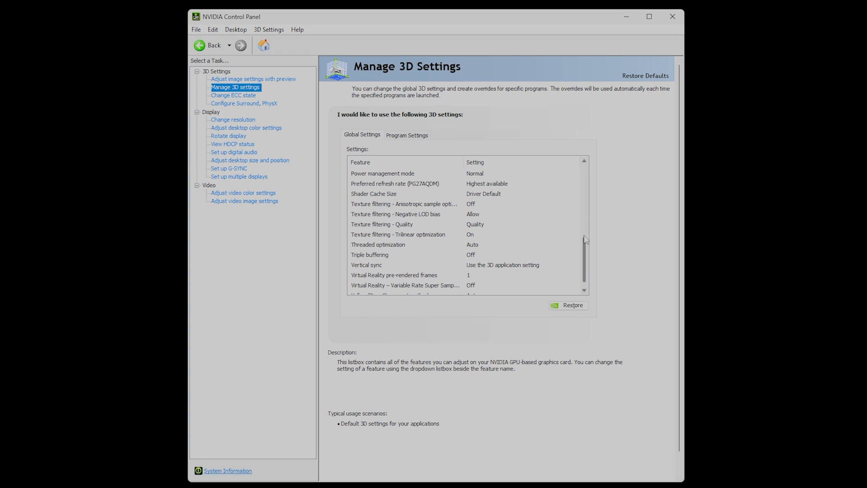
left_click(539, 194)
left_click(506, 211)
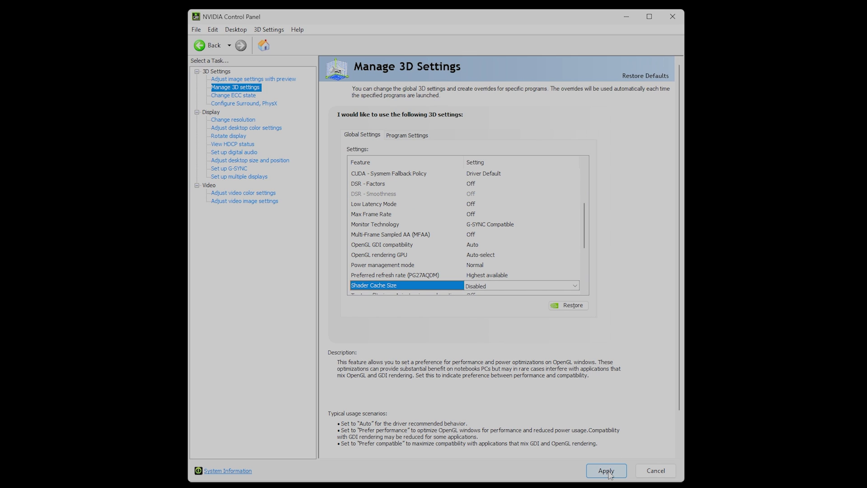
left_click(607, 470)
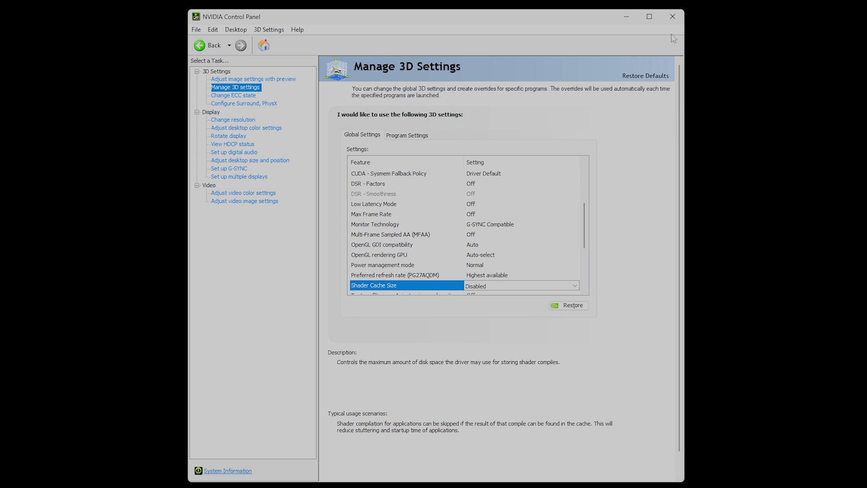
Step: Close NVIDIA Control Panel and start Disk Cleanup on the Win11 (C:) drive
left_click(673, 16)
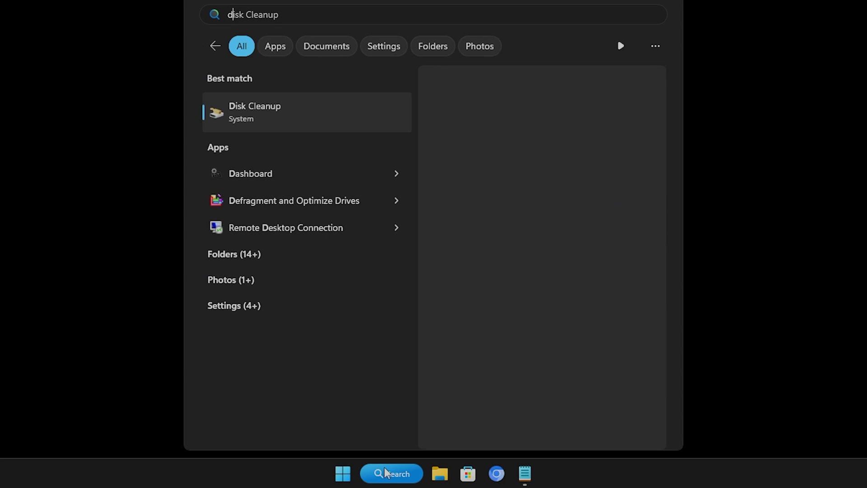
left_click(331, 112)
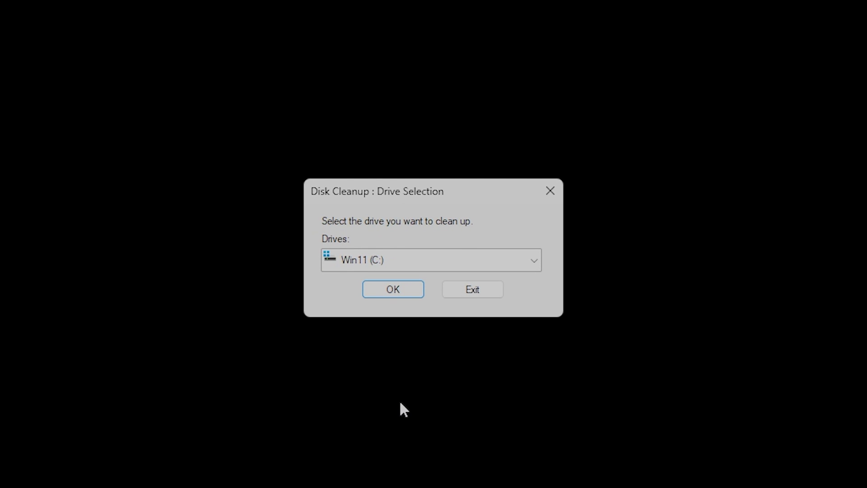
left_click(387, 289)
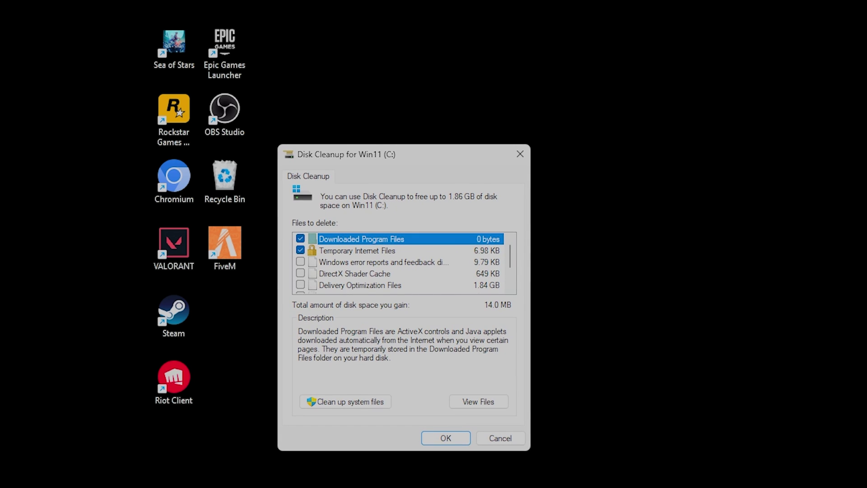
Step: Check only DirectX Shader Cache and permanently delete those files
left_click(301, 239)
left_click(300, 250)
left_click(301, 273)
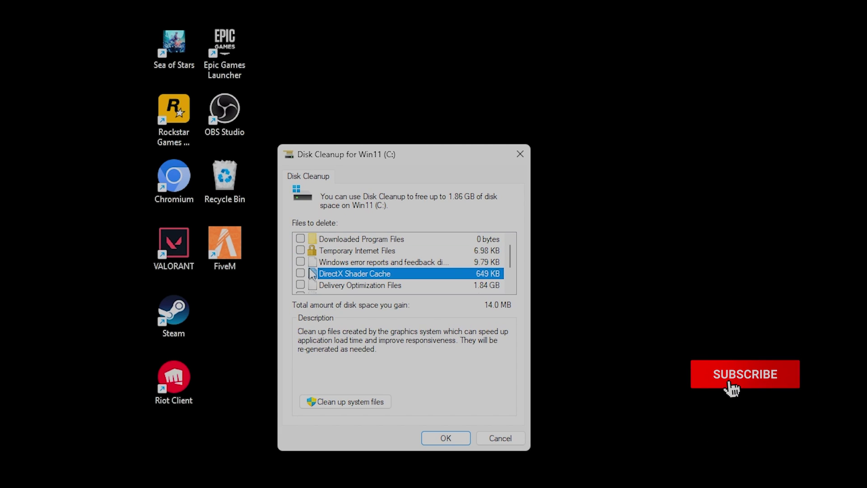
scroll(316, 277, "down", 1)
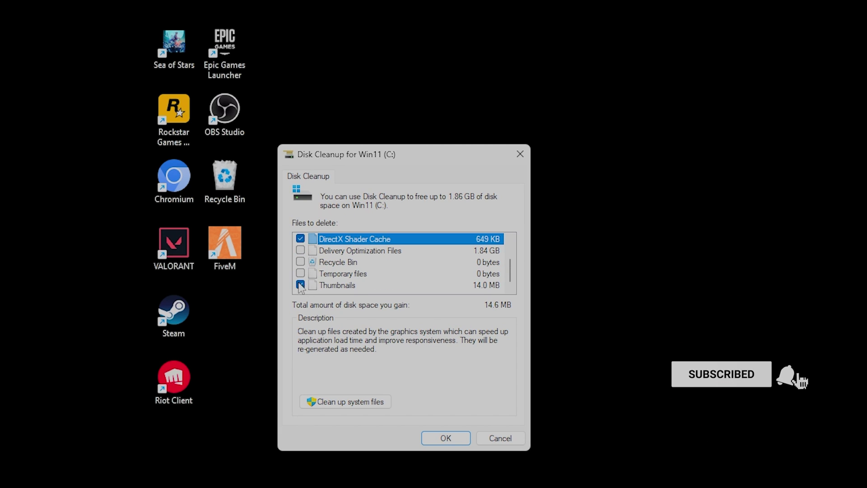
left_click(300, 284)
scroll(412, 282, "up", 1)
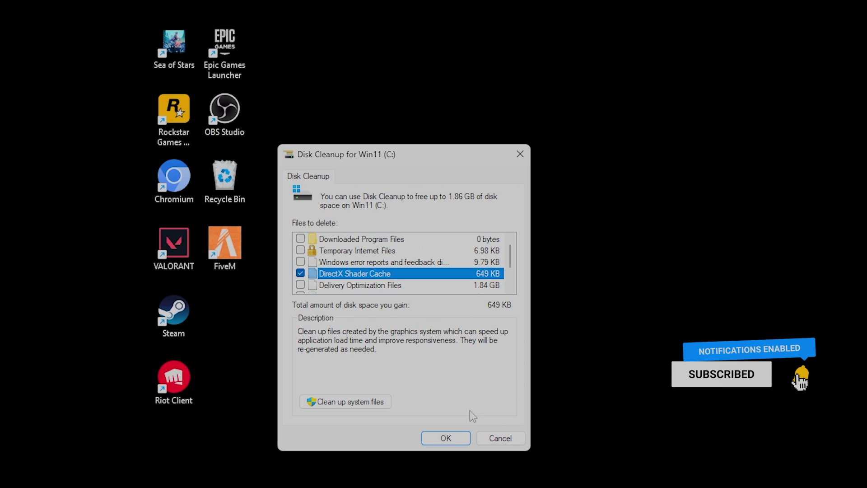
left_click(463, 438)
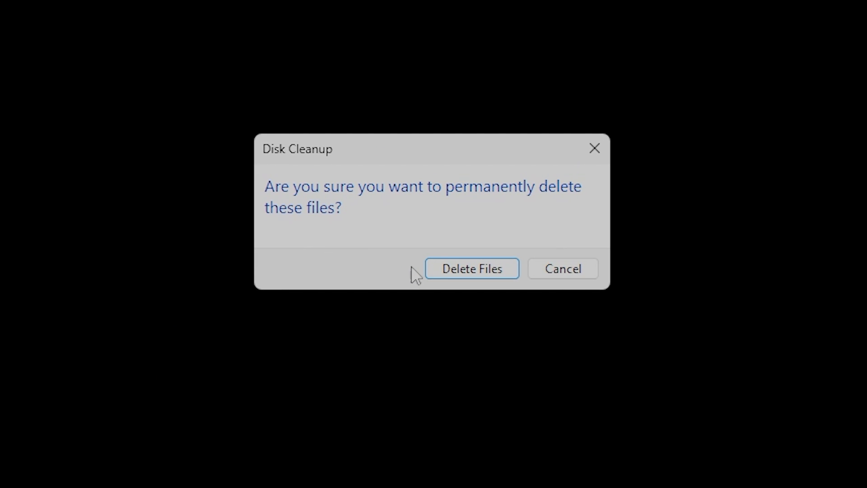
left_click(452, 266)
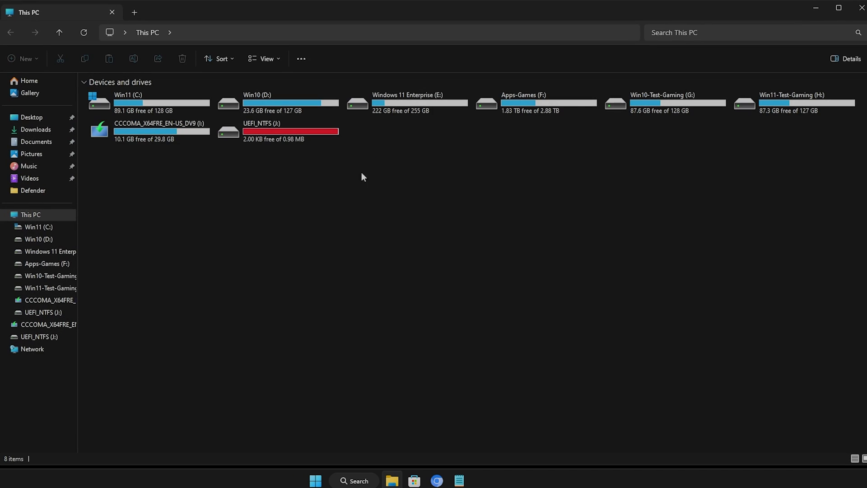
Step: Go to %localappdata% and open the NVIDIA\GLCache folder
left_click(309, 33)
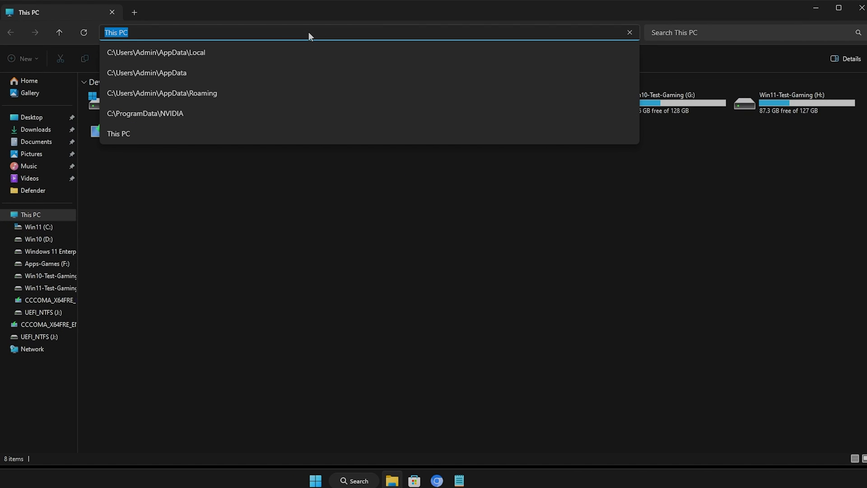
type("%localap")
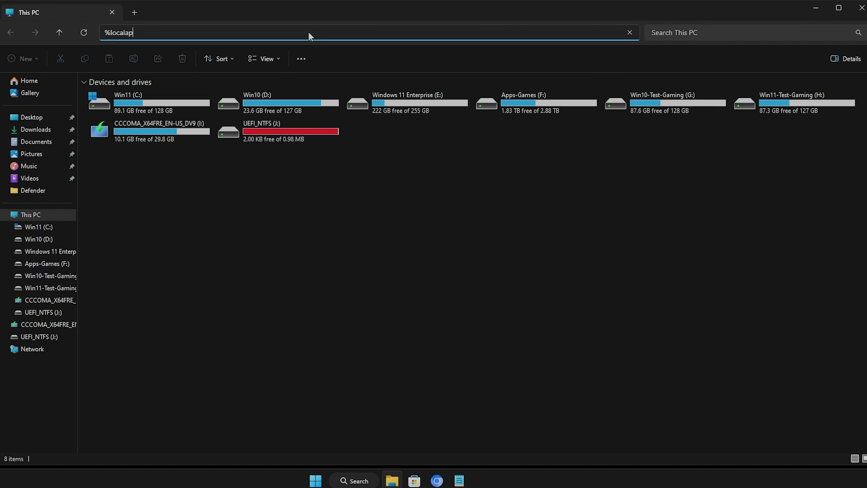
type("pdata%")
key("Return")
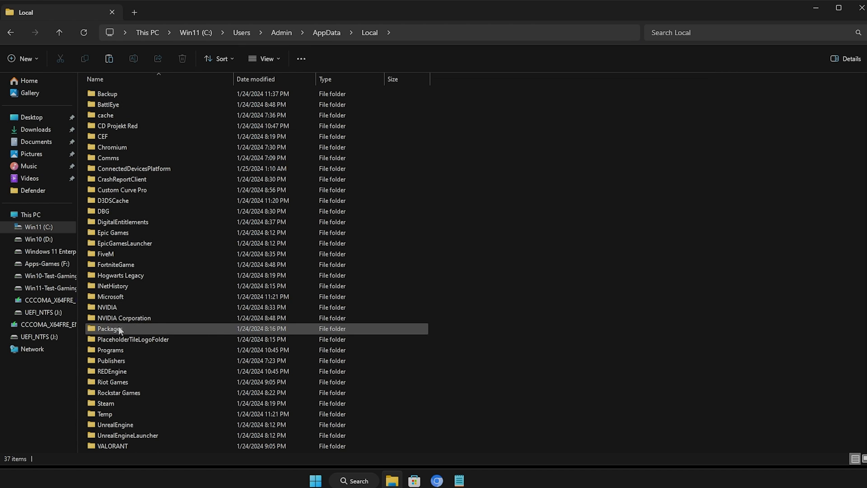
double_click(127, 307)
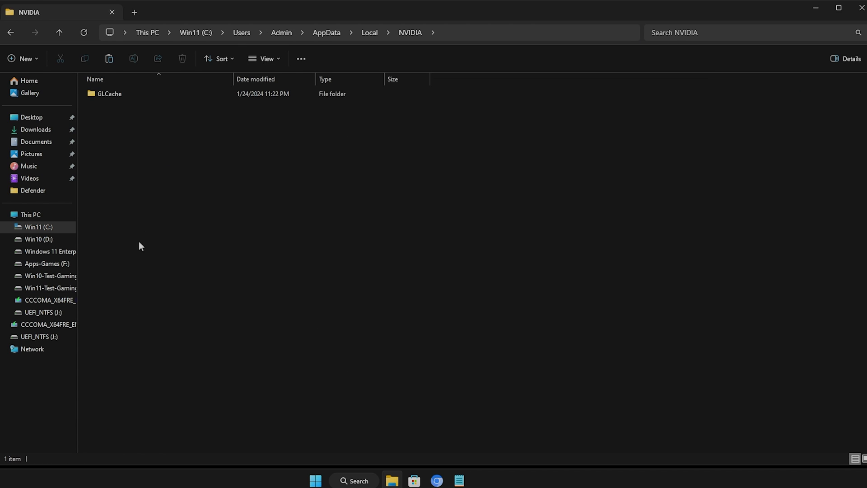
double_click(113, 92)
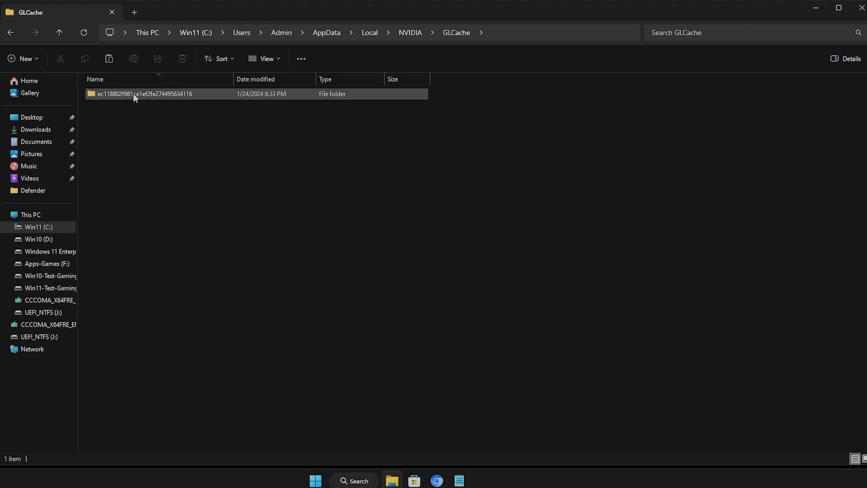
Step: Delete the hashed cache subfolder inside GLCache
right_click(134, 93)
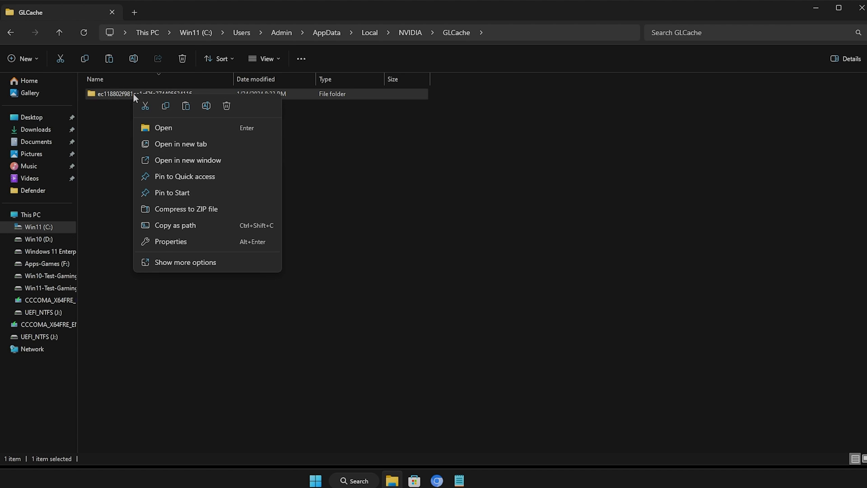
left_click(186, 262)
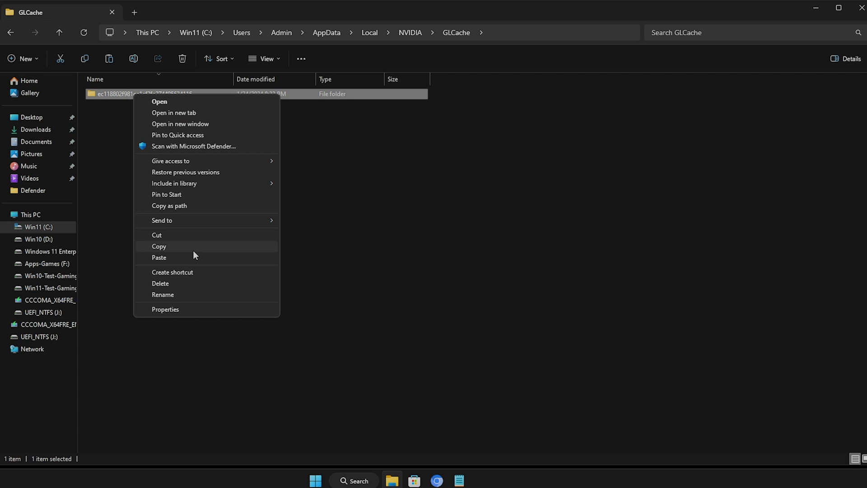
left_click(179, 283)
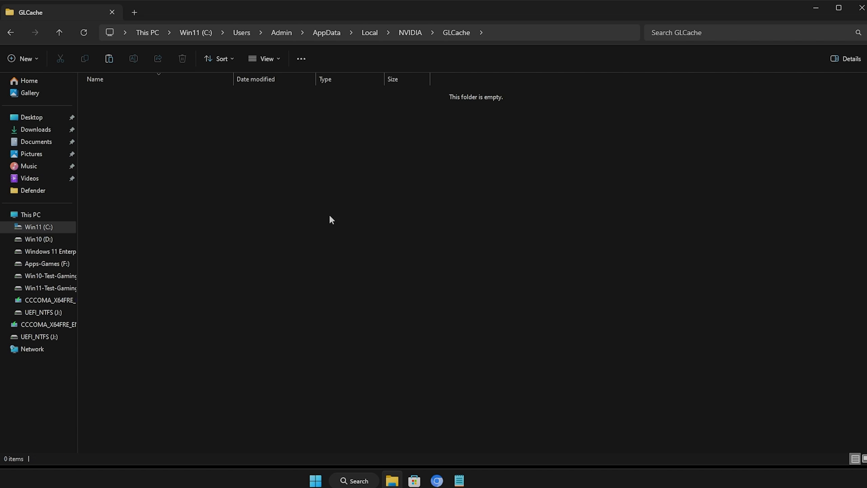
Step: Open Local\D3DSCache, select and delete all six hashed subfolders, then go up to AppData
left_click(367, 33)
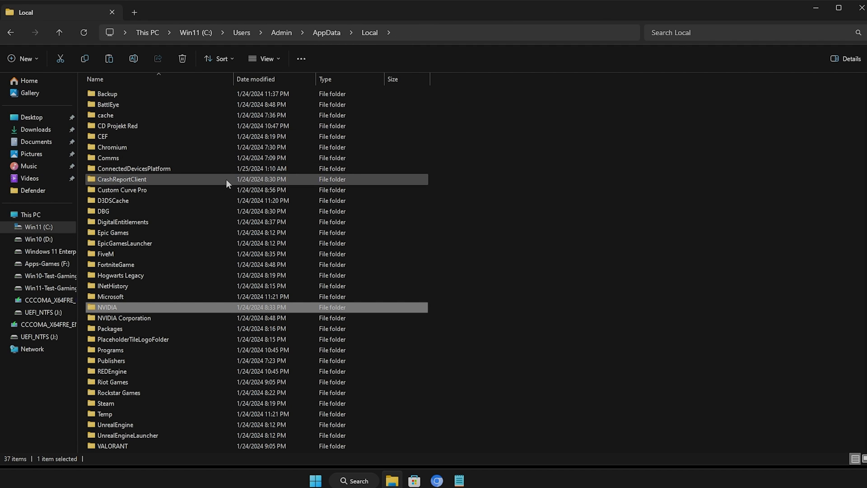
double_click(206, 202)
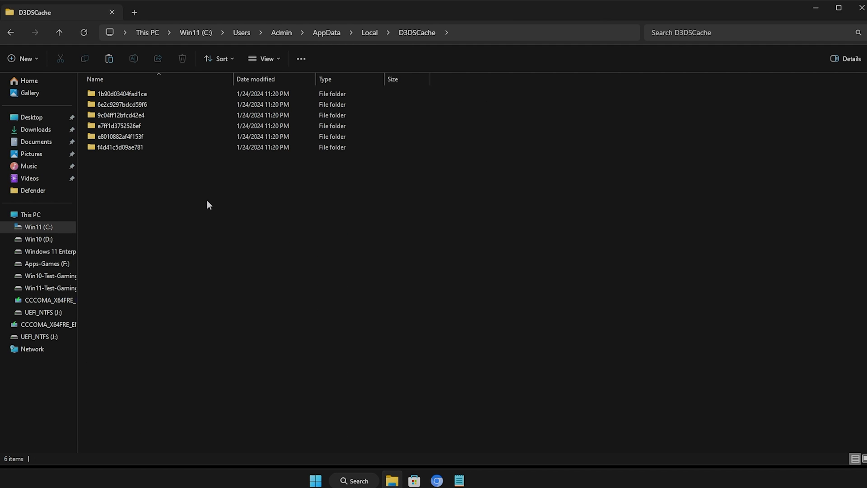
key("ctrl+a")
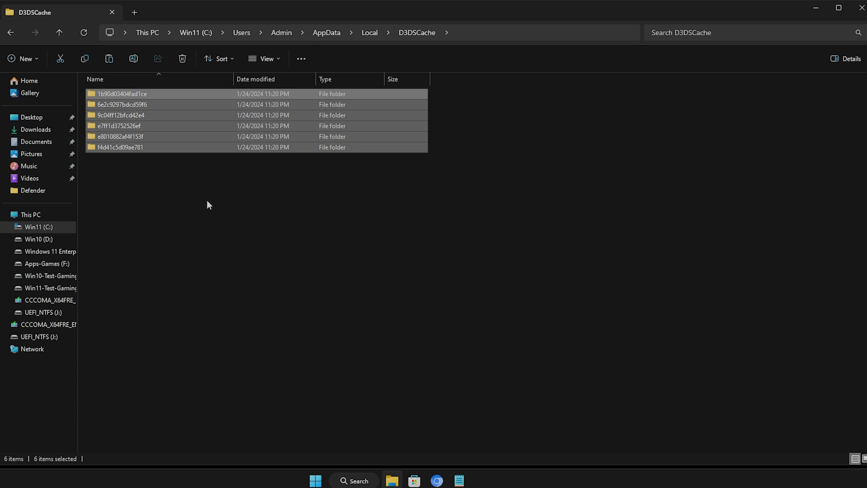
right_click(149, 123)
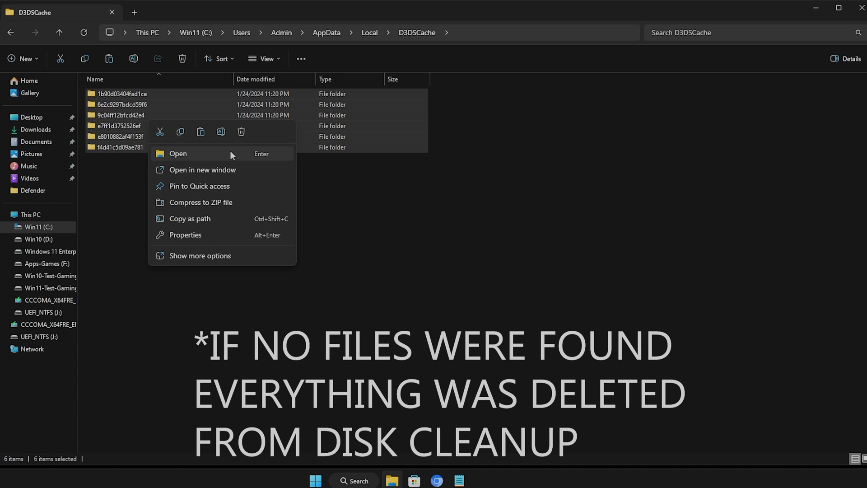
left_click(202, 254)
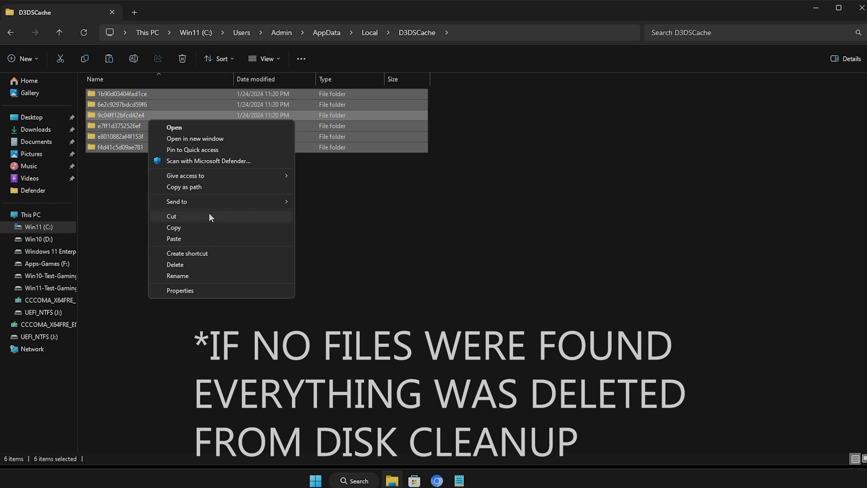
left_click(195, 265)
left_click(326, 33)
Step: Open the LocalLow\NVIDIA\PerDriverVersion\DXCache folder
left_click(235, 110)
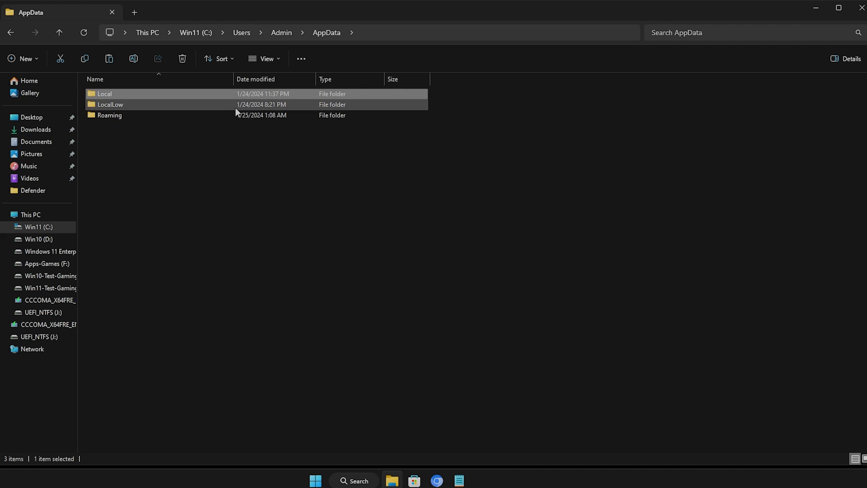
double_click(235, 108)
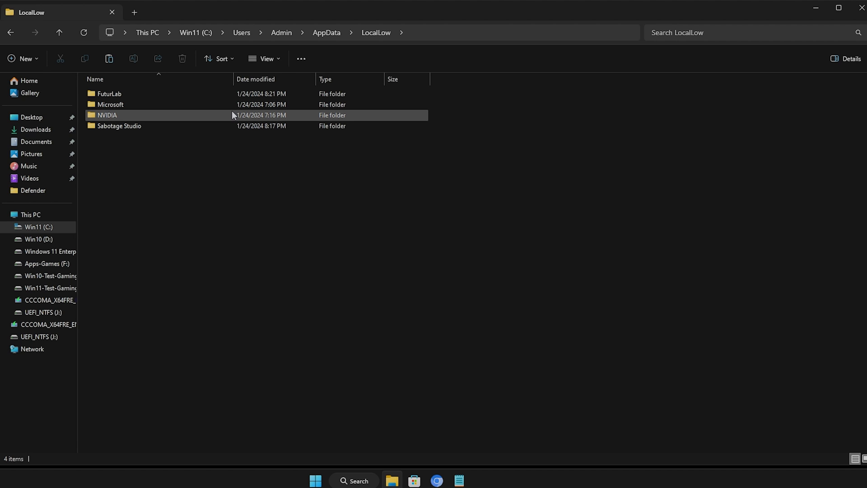
double_click(231, 116)
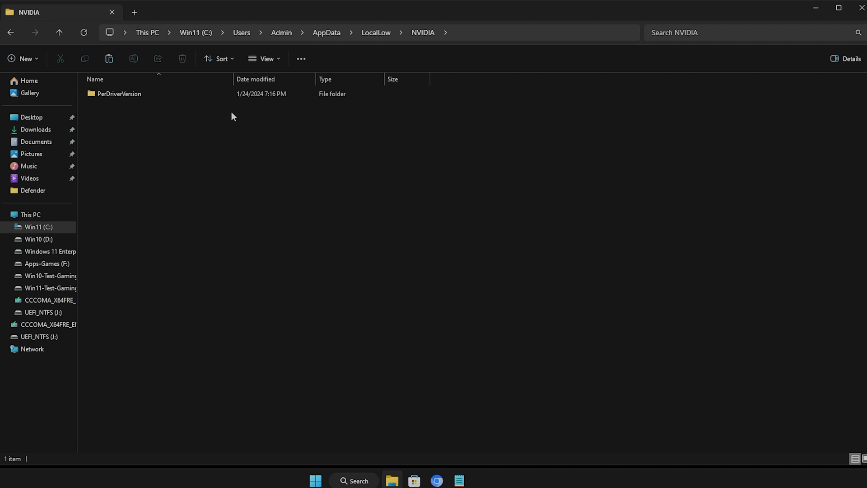
double_click(231, 96)
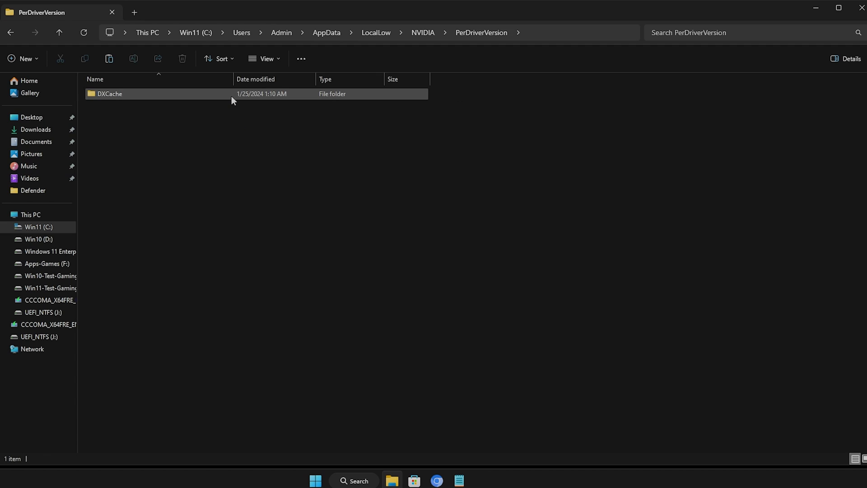
double_click(232, 95)
Step: Select all 179 DXCache files and delete them, skipping the 21 still in use
left_click(229, 103)
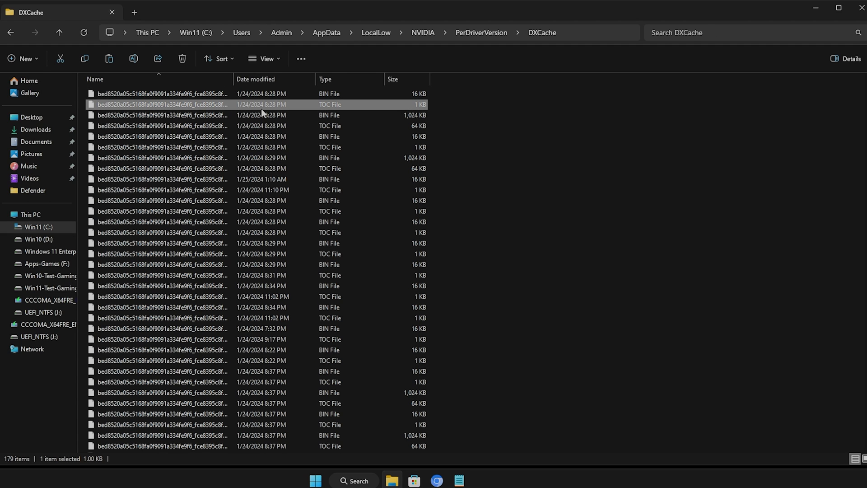
key("ctrl+a")
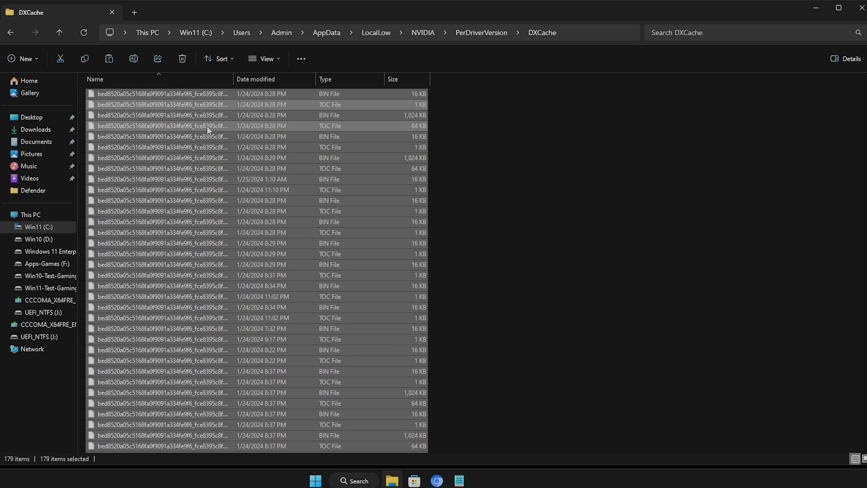
key("Return")
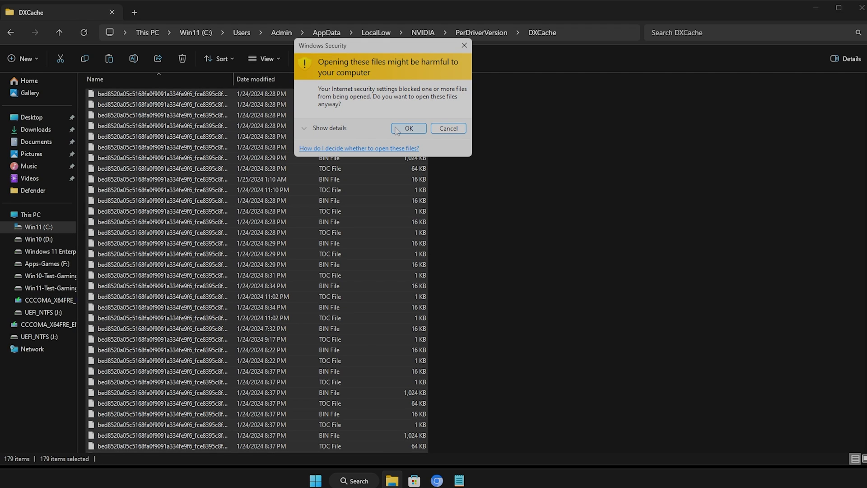
key("Escape")
key("shift+F10")
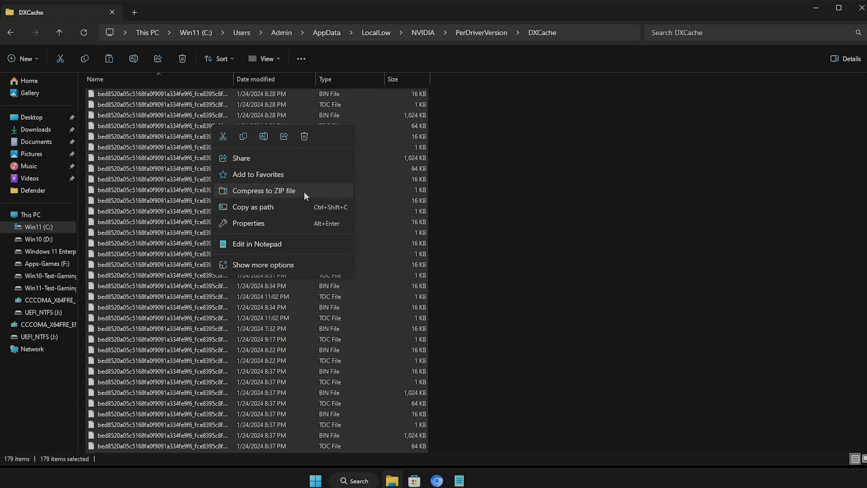
left_click(257, 264)
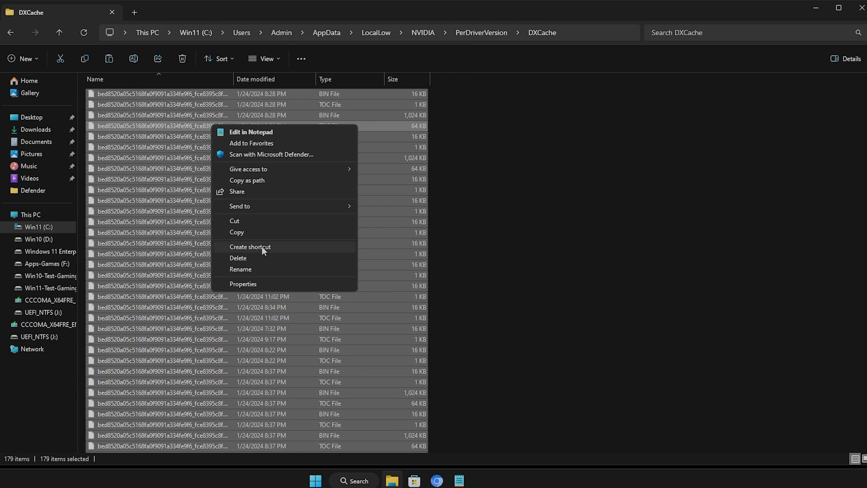
left_click(259, 257)
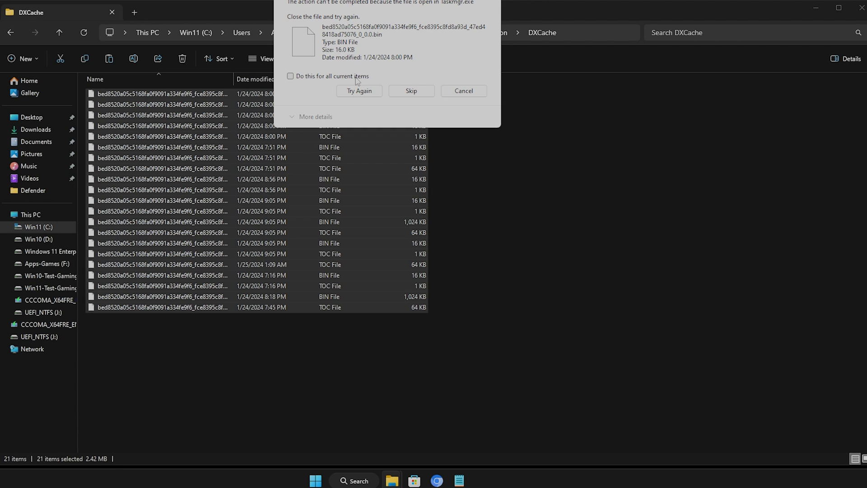
key("Escape")
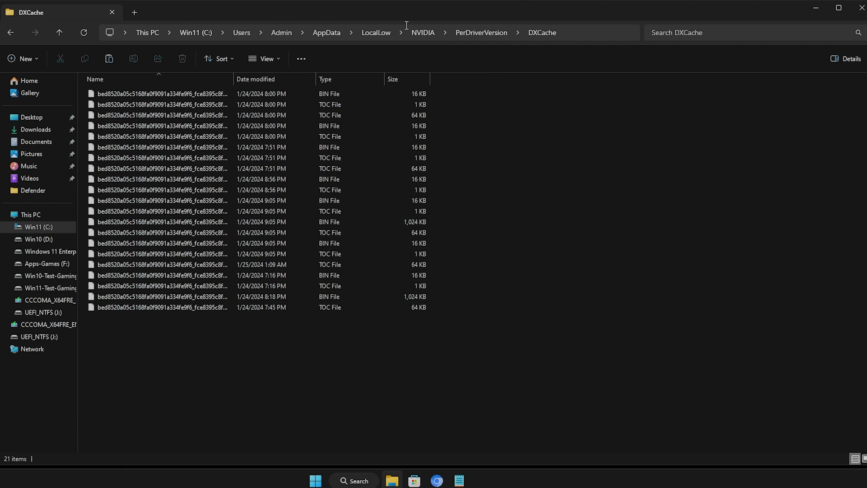
Step: Browse from AppData to Roaming\NVIDIA\ComputeCache and confirm it holds no files
left_click(326, 32)
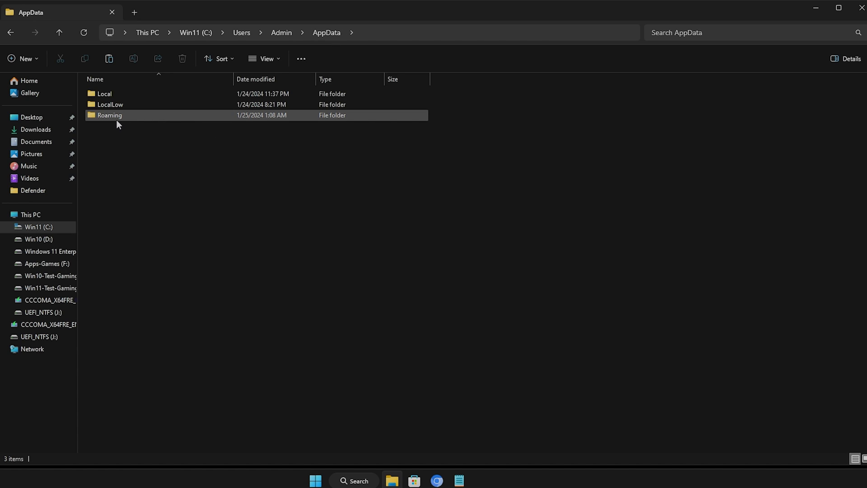
double_click(117, 121)
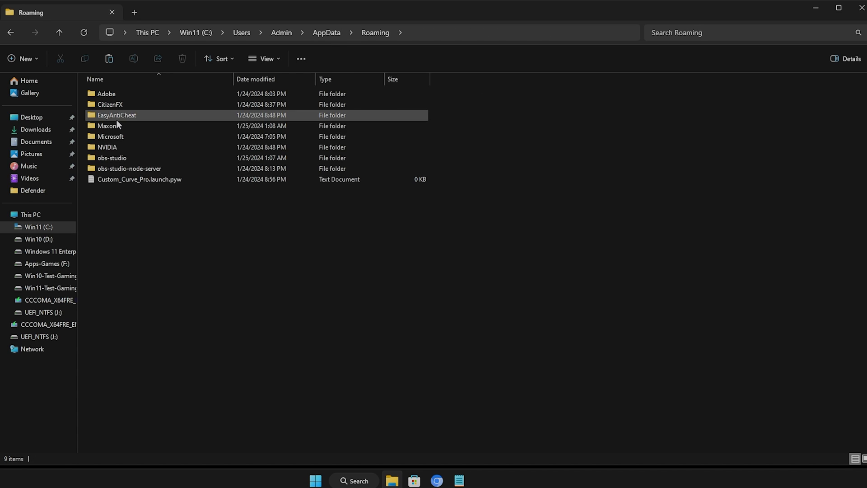
left_click(124, 149)
double_click(123, 148)
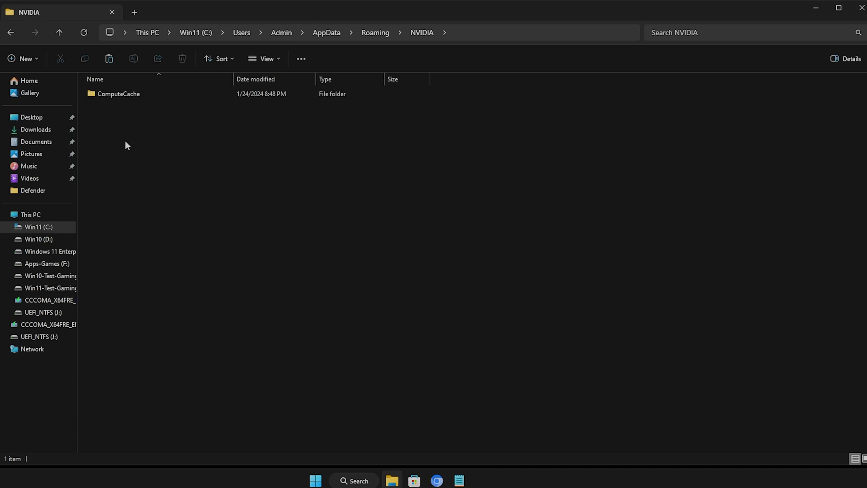
double_click(128, 96)
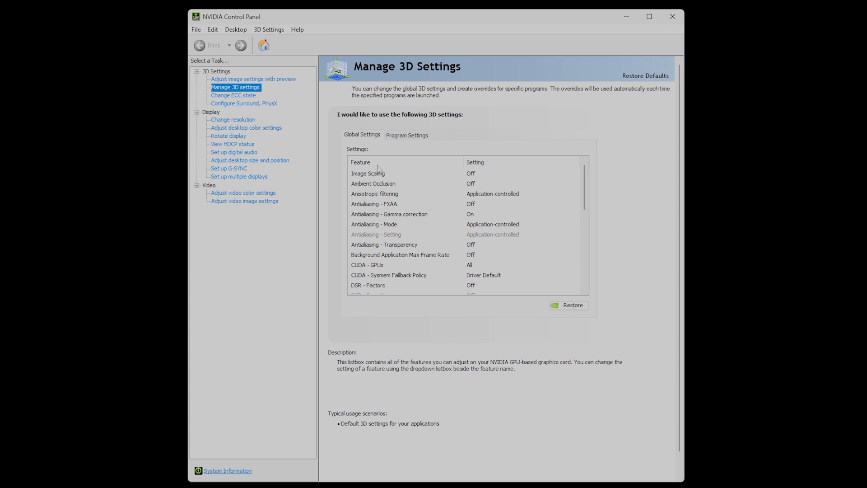
Step: Change the global Shader Cache Size from Disabled back to Driver Default and apply
left_click_drag(586, 199, 578, 263)
left_click(481, 214)
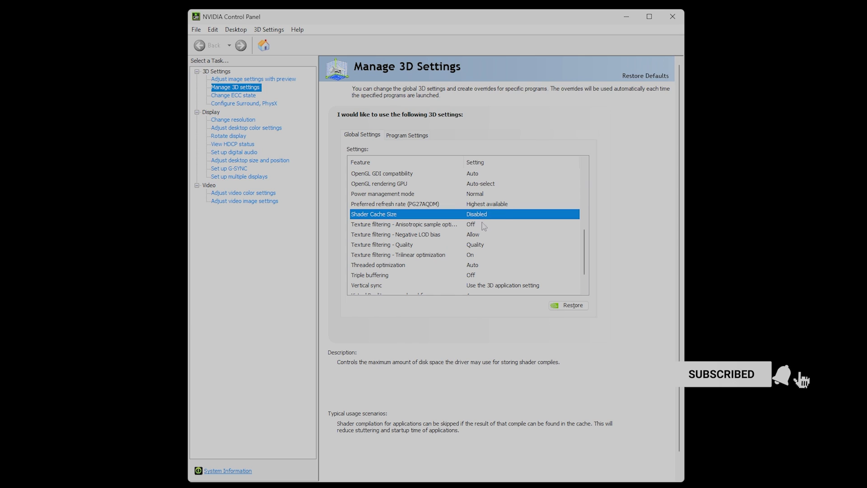
left_click(483, 214)
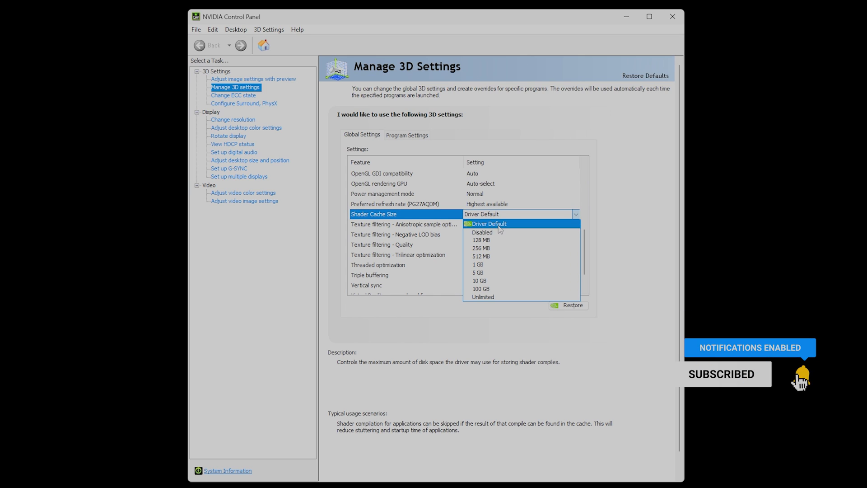
left_click(499, 226)
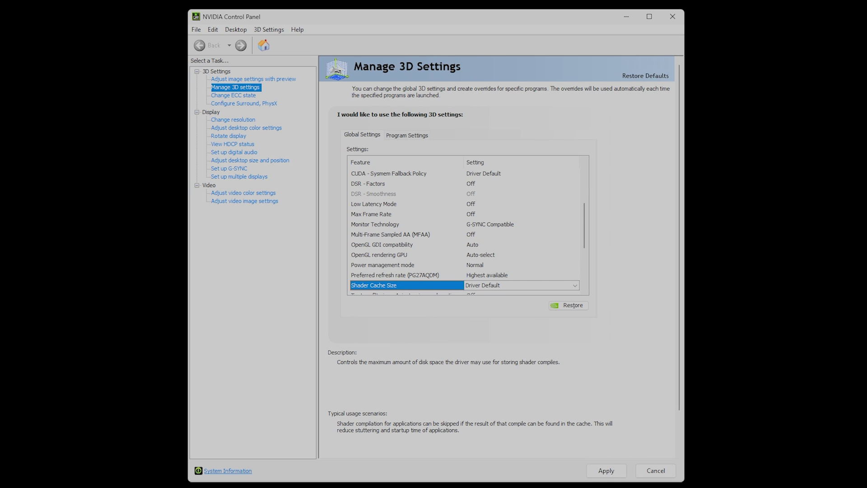
left_click(612, 474)
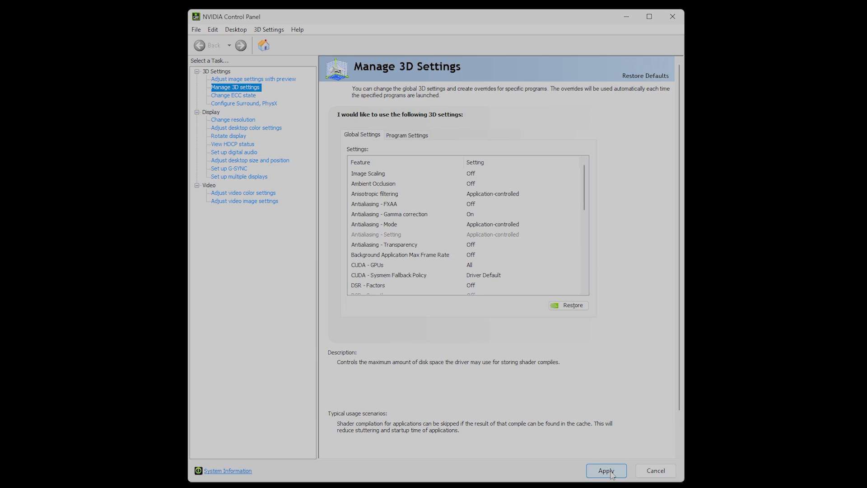
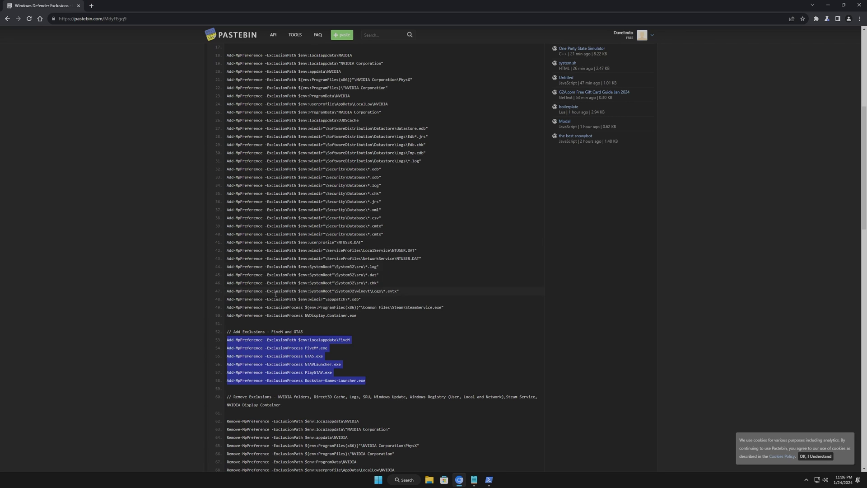
Step: Scroll the Pastebin exclusion script down to the Remove Exclusions commands
scroll(264, 241, "down", 6)
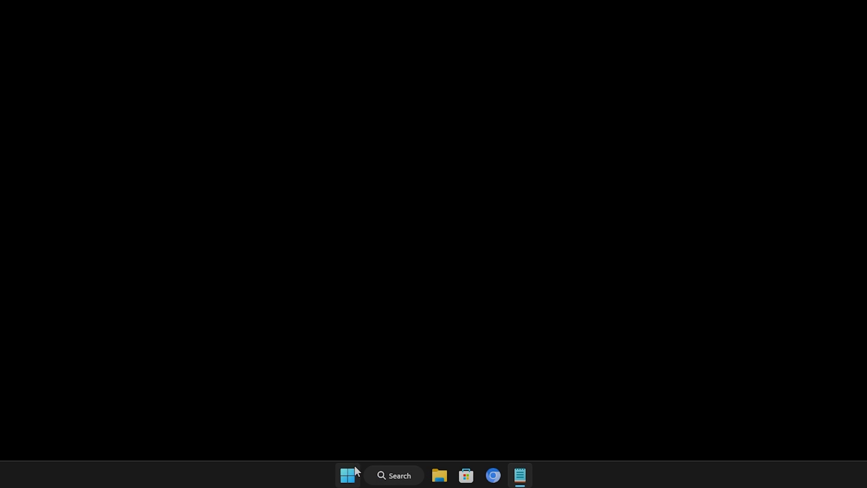
Step: Search for 'windows security' and launch the Windows Security app
left_click(397, 476)
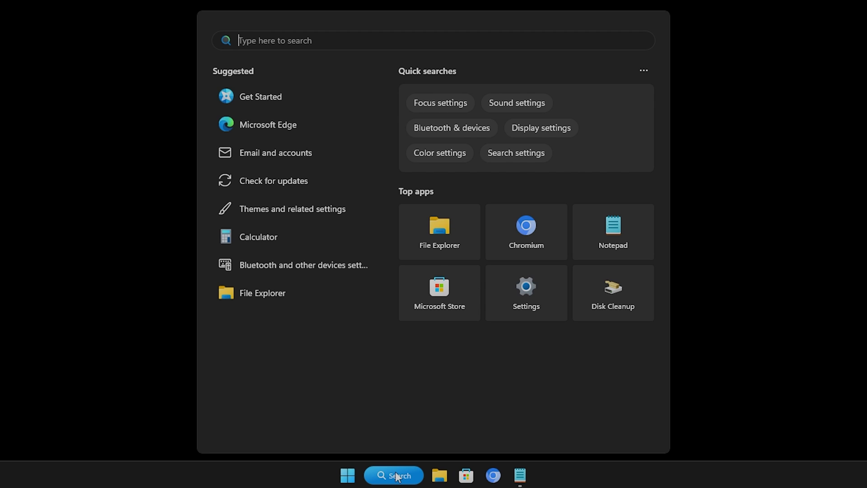
type("windows security")
left_click(475, 222)
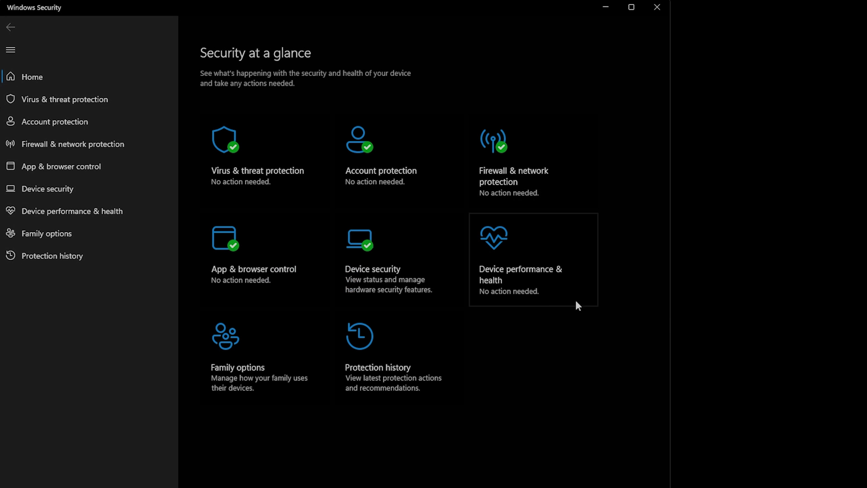
Step: Go to Virus & threat protection settings and scroll down to the Exclusions section
left_click(261, 140)
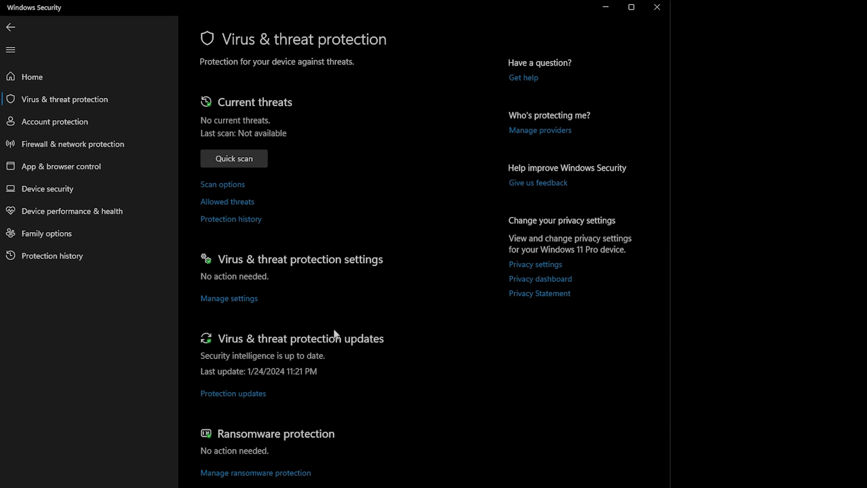
left_click(249, 299)
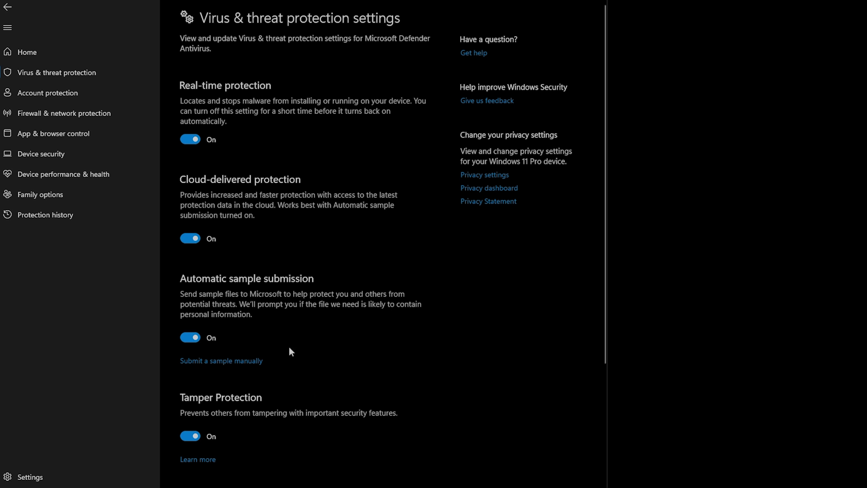
scroll(287, 384, "down", 4)
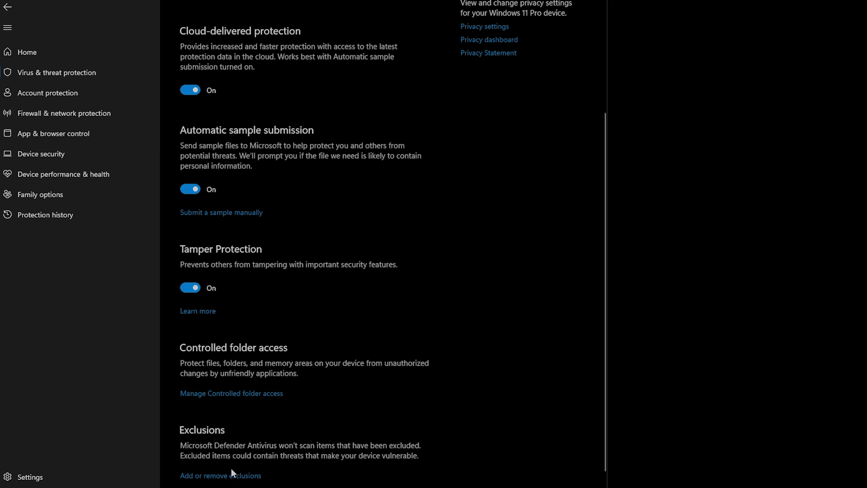
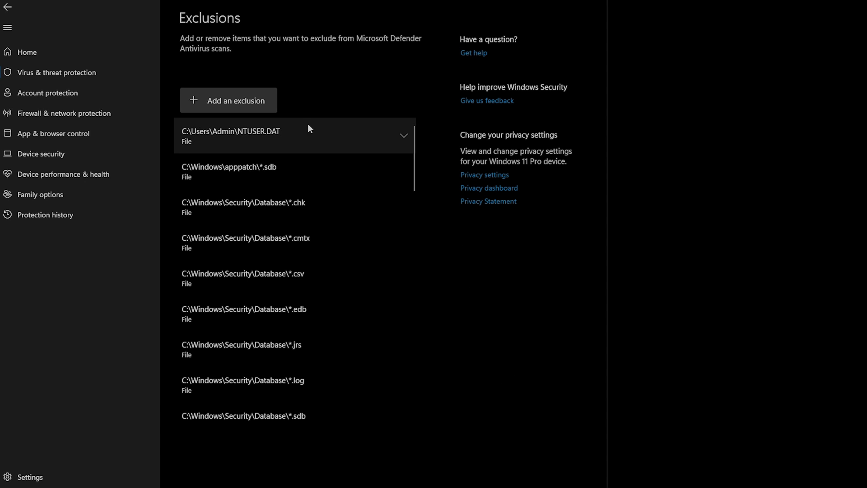
Step: Review the existing exclusions, then bring up the exclusion type list under Add an exclusion
left_click_drag(410, 141, 411, 120)
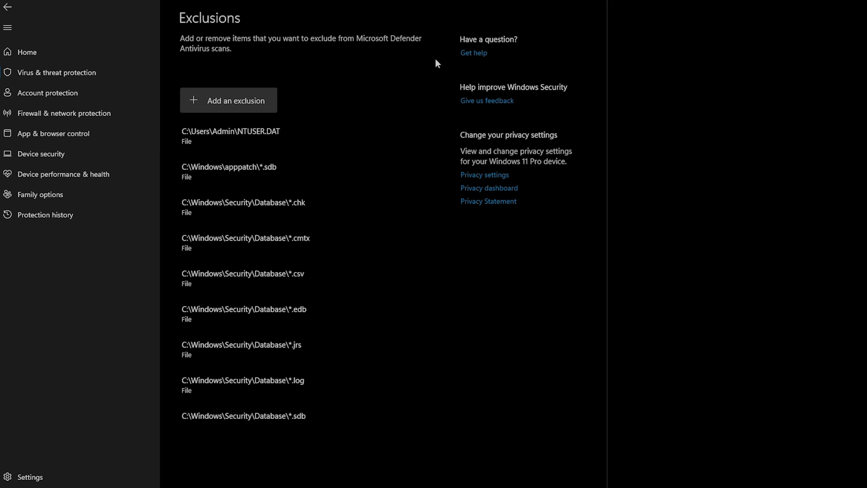
left_click(262, 99)
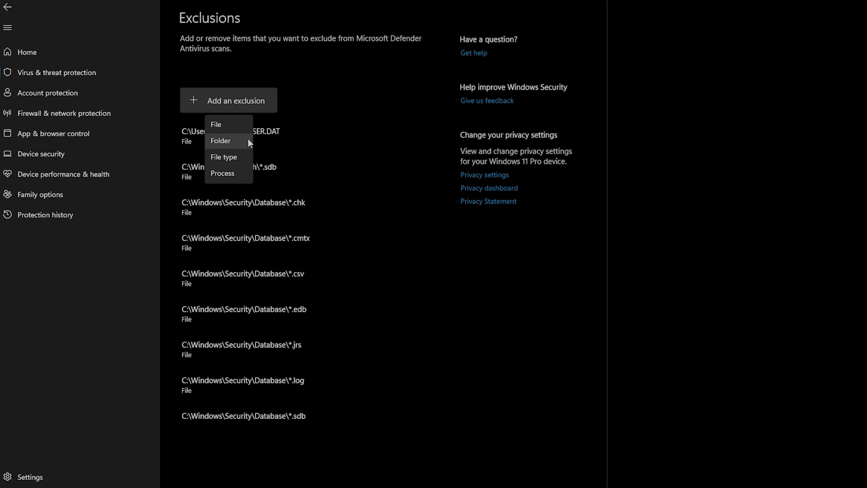
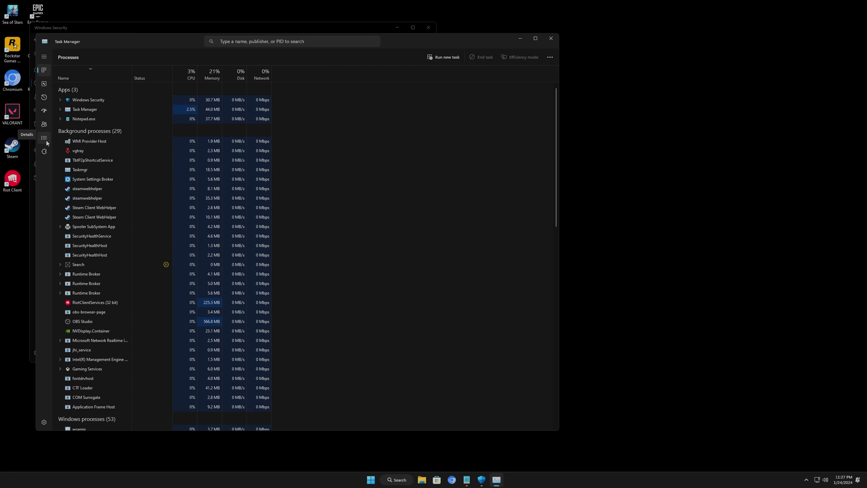
Step: Switch Task Manager to the Details page to see Notepad.exe's executable name and PID
left_click(44, 137)
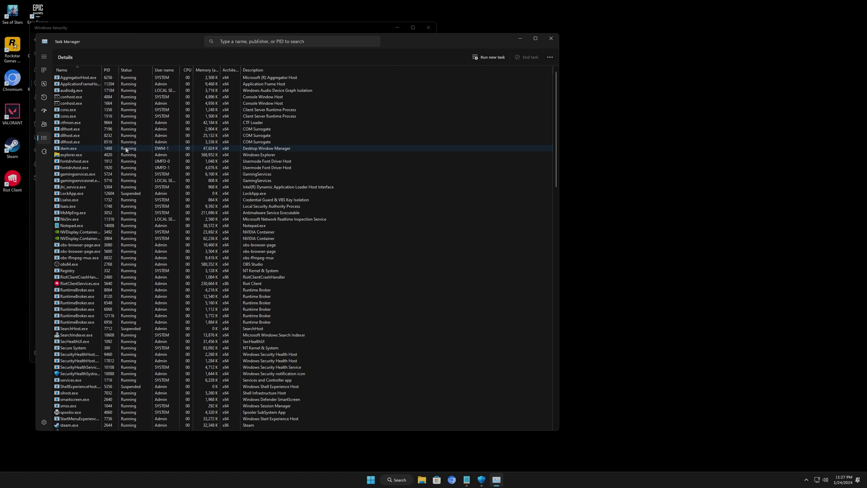
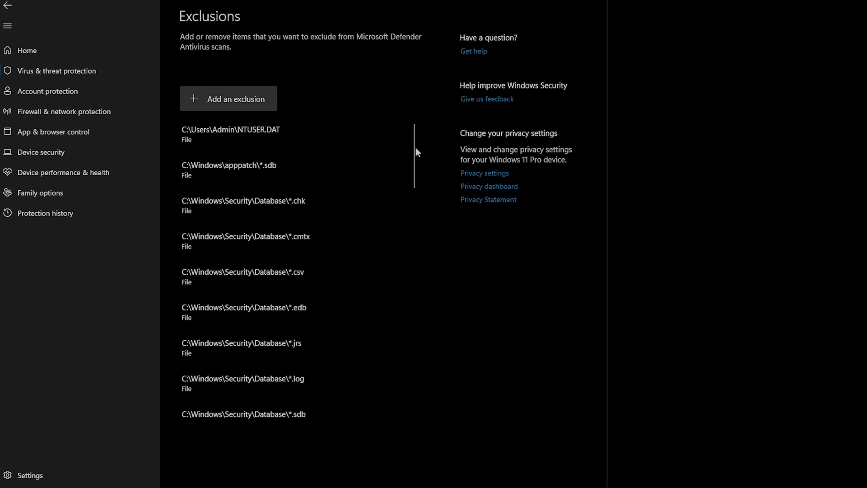
Step: Remove the notepad.exe process exclusion from the Defender exclusions list
left_click_drag(413, 156, 392, 390)
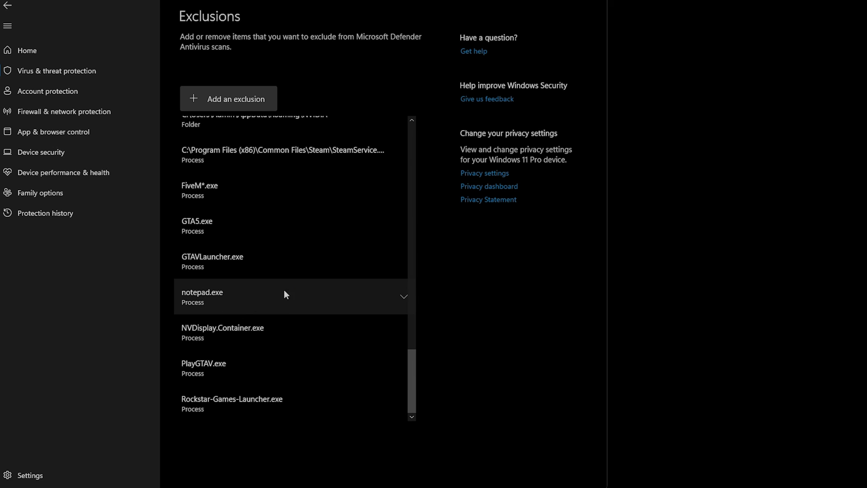
left_click(394, 298)
left_click(387, 322)
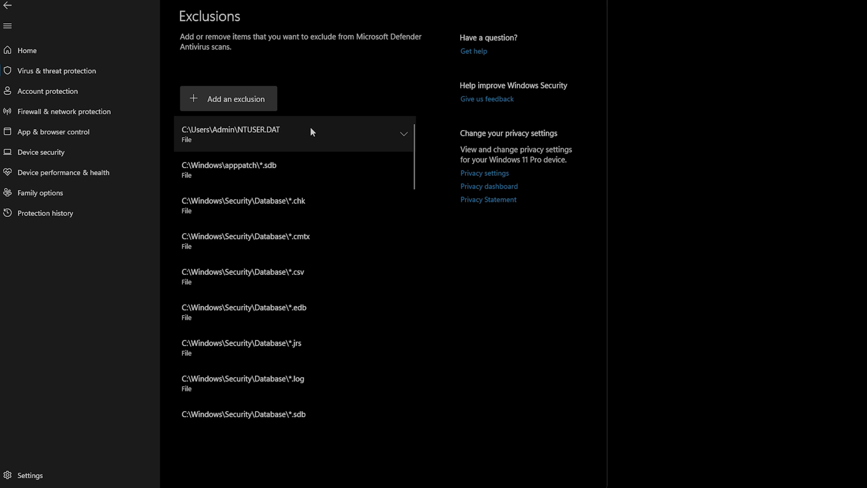
Step: Start adding a Folder exclusion, then cancel the Select Folder dialog without choosing one
left_click(271, 105)
left_click(244, 138)
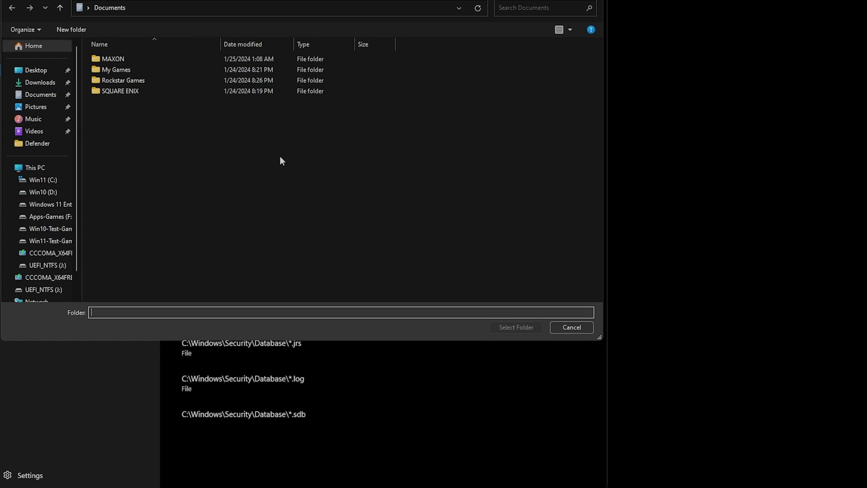
key("Escape")
left_click(230, 99)
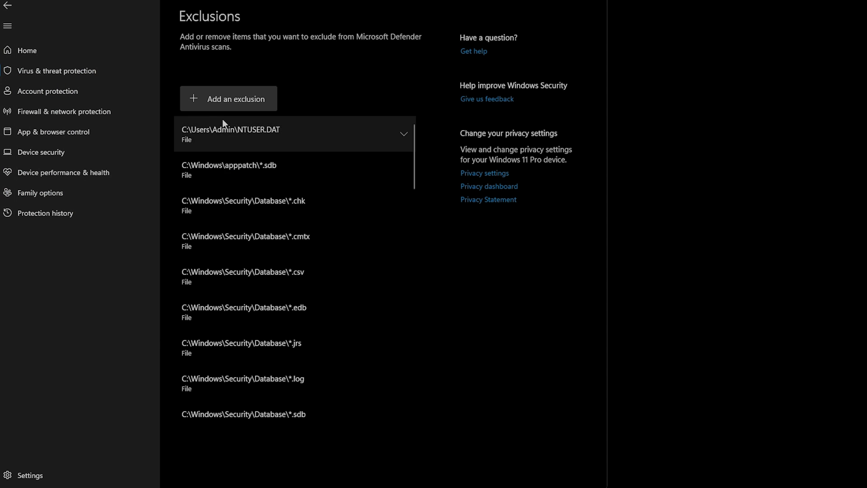